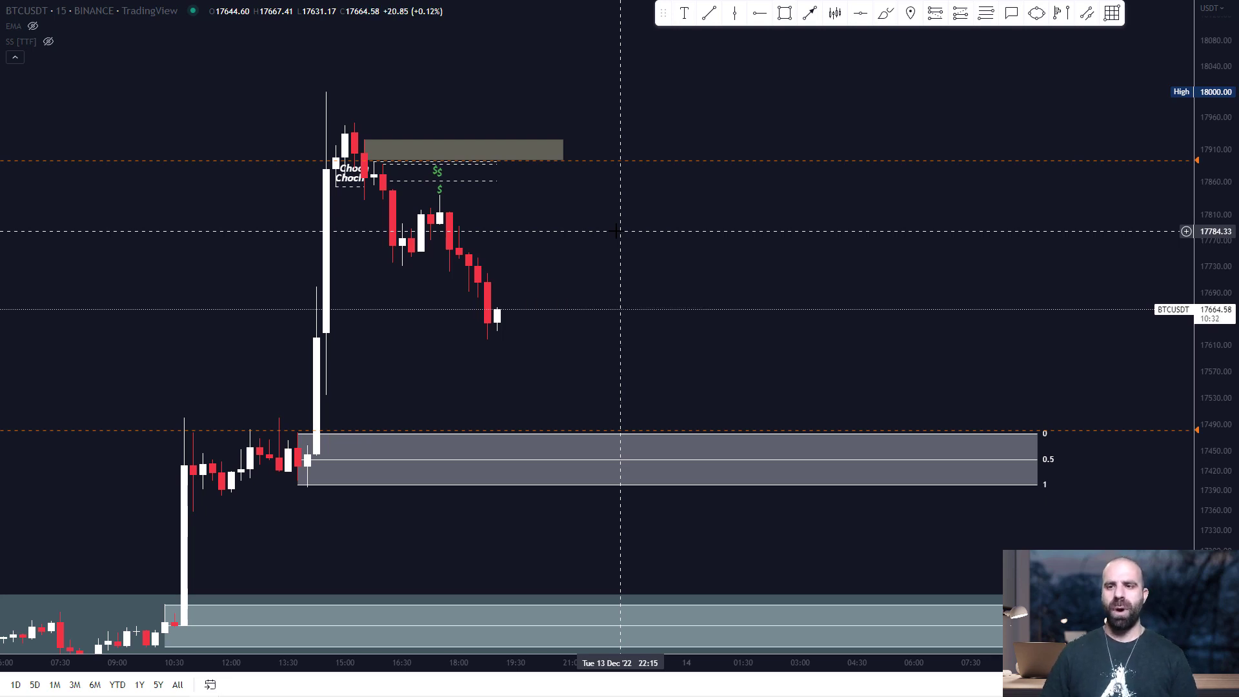
- Draw a trend line at the 17500.67 pre-breakout high, ending just before the breakout candle
scroll(620, 246, "down", 3)
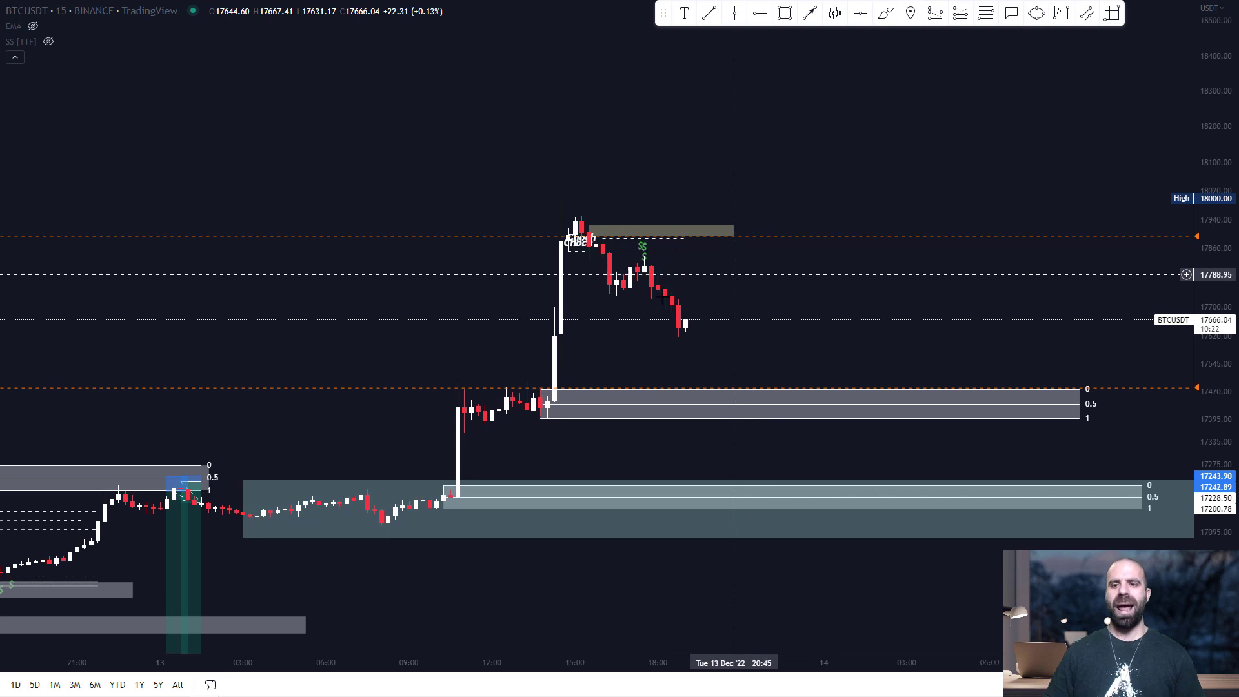
scroll(387, 288, "right", 3)
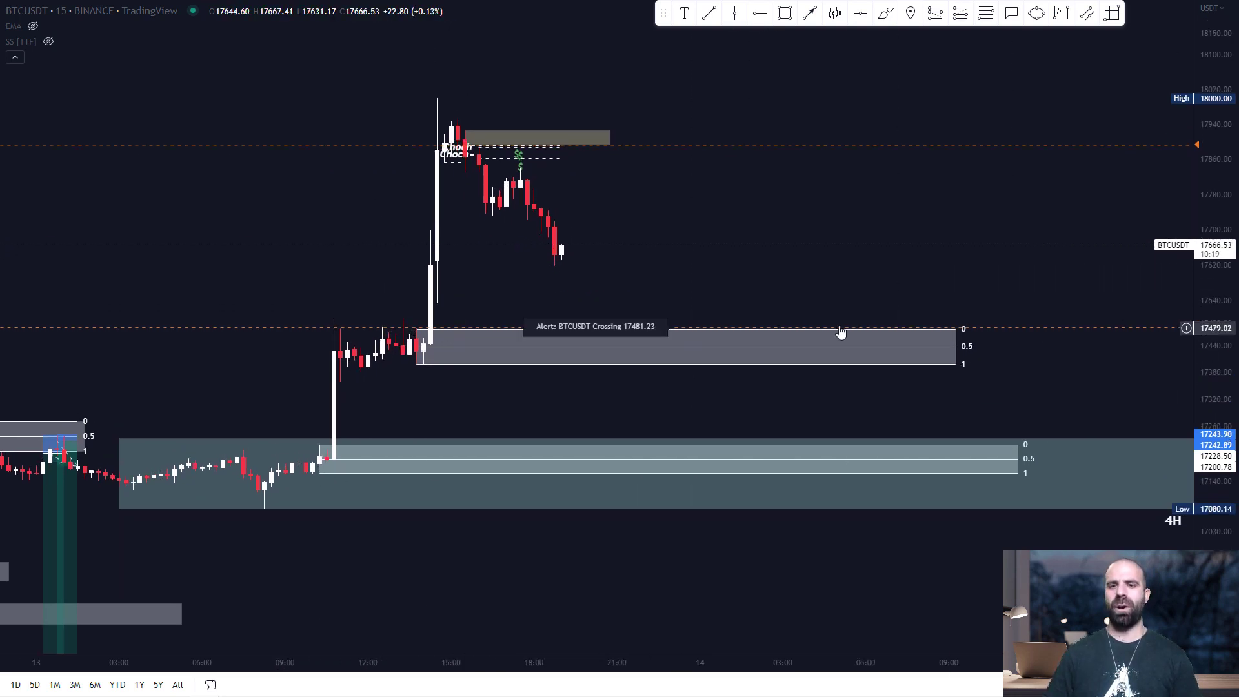
left_click(705, 16)
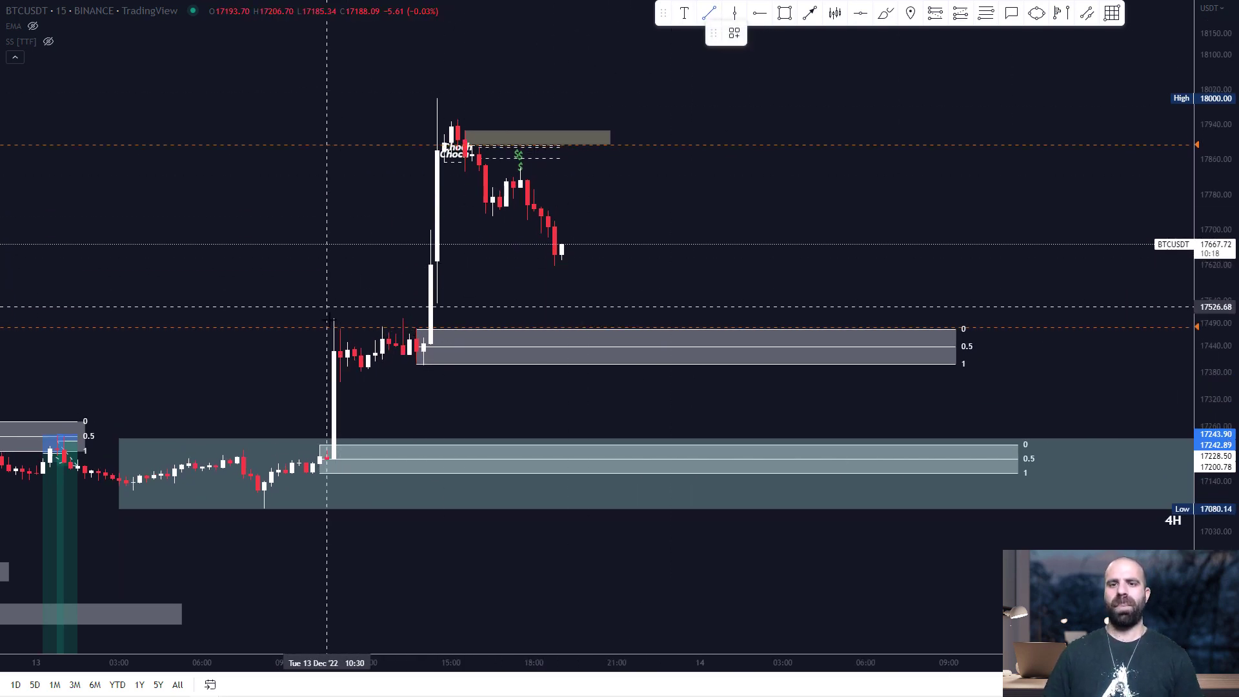
left_click(333, 318)
left_click(430, 320)
scroll(431, 320, "up", 3)
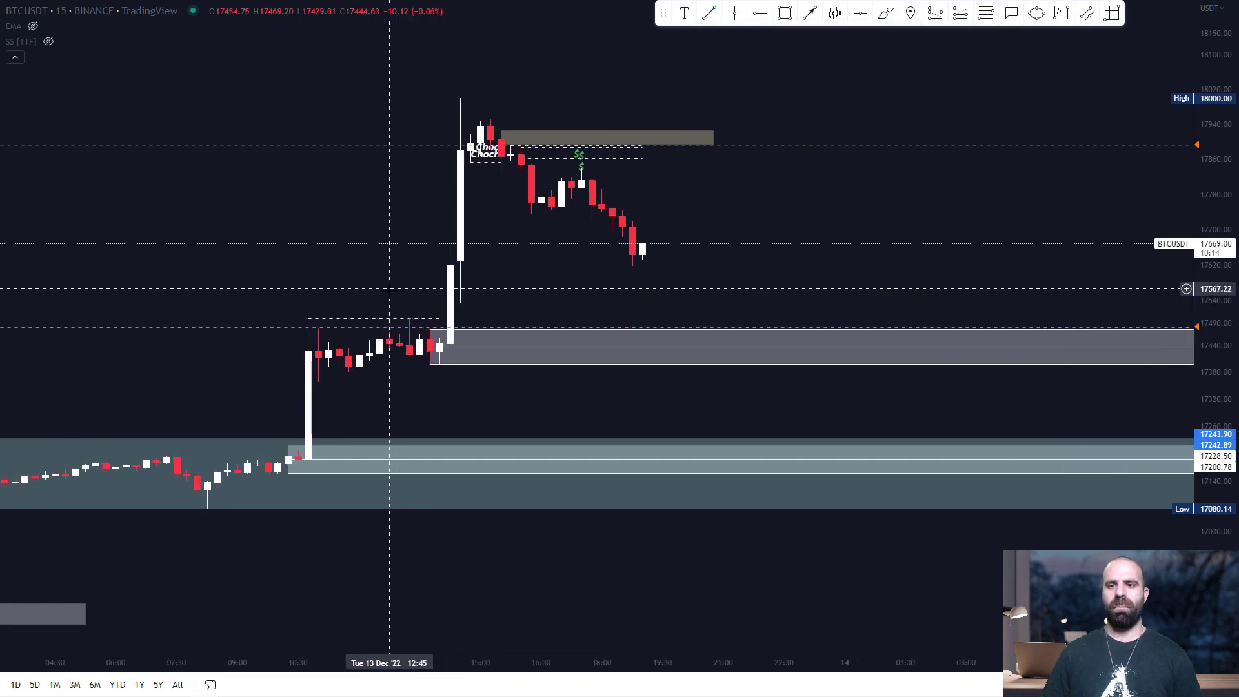
- Label the trend line 'Bos', undo two test brush strokes, and switch to the 1-minute timeframe
double_click(441, 319)
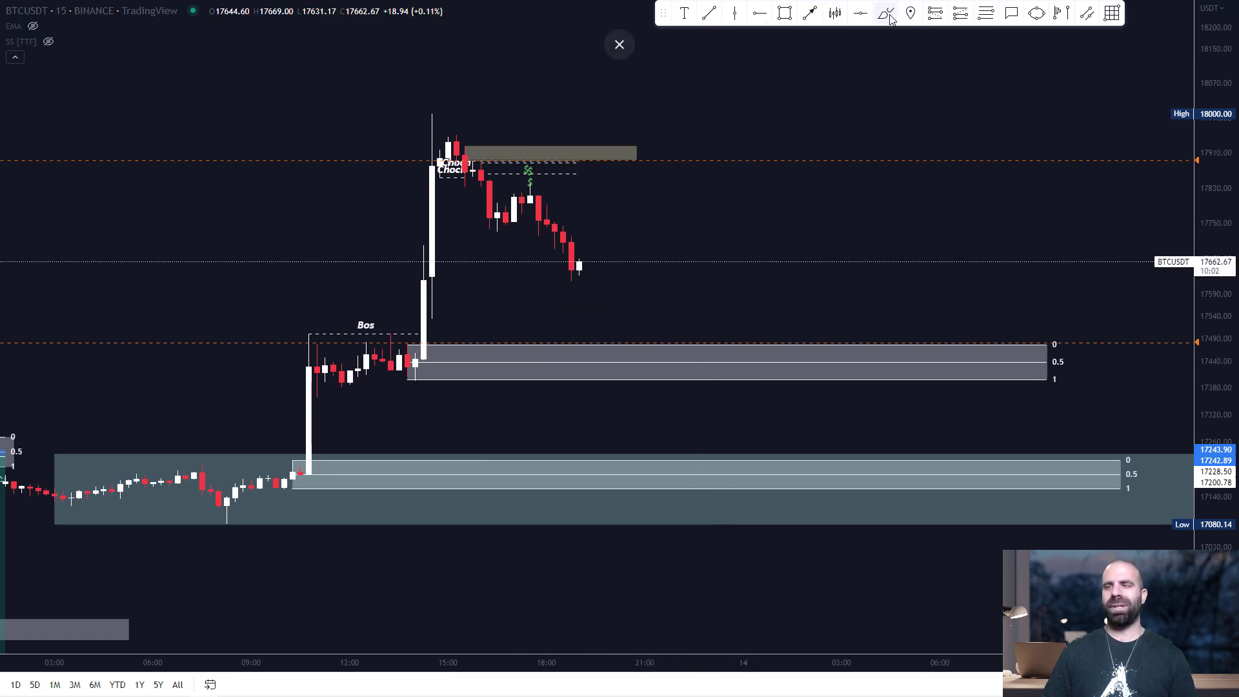
left_click(886, 13)
mouse_move(443, 166)
left_mouse_down()
mouse_move(465, 199)
mouse_move(497, 185)
mouse_move(525, 202)
mouse_move(629, 343)
left_mouse_up()
key("ctrl+z")
mouse_move(571, 257)
left_mouse_down()
mouse_move(604, 300)
mouse_move(733, 110)
left_mouse_up()
key("ctrl+z")
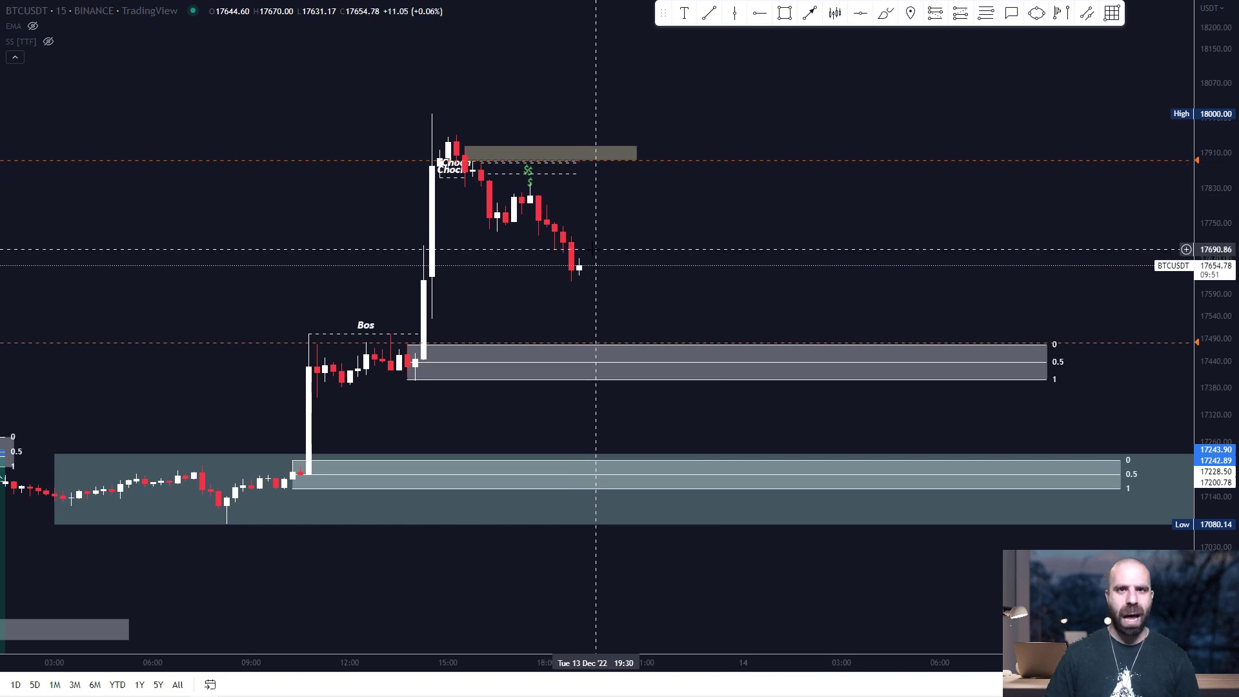
key("1")
key("Return")
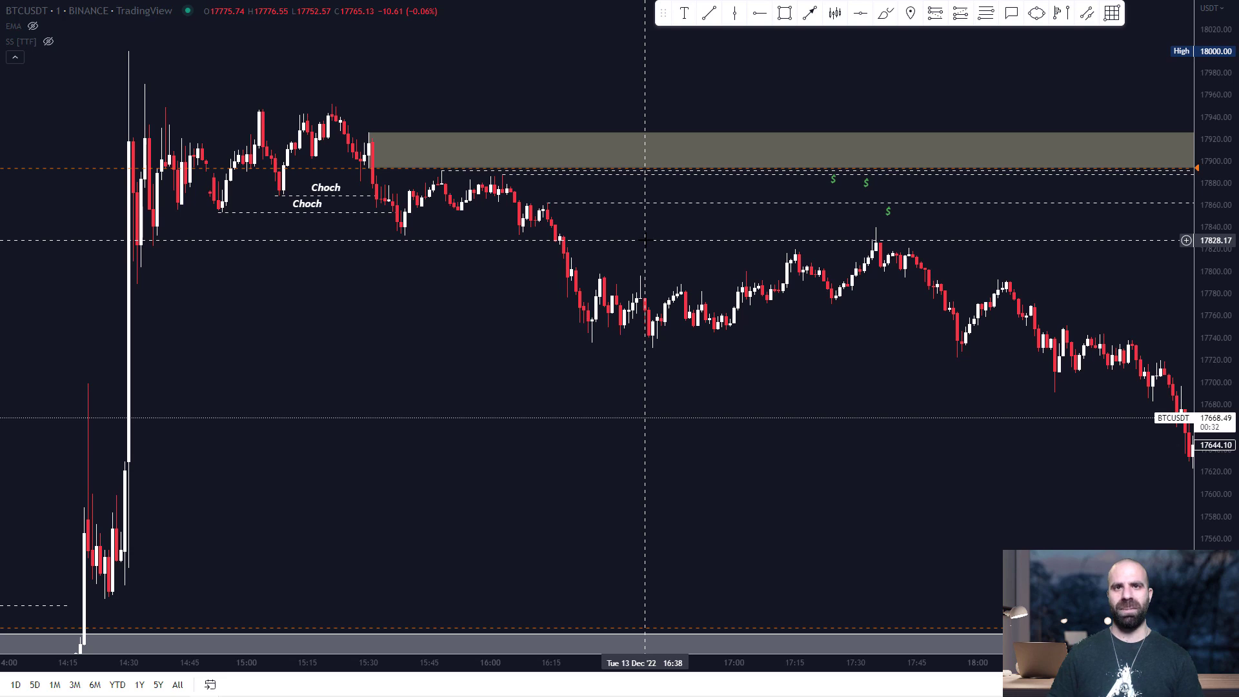
- Pan toward the Choch levels and erase a test freehand curve of the price drop
left_click_drag(645, 240, 453, 107)
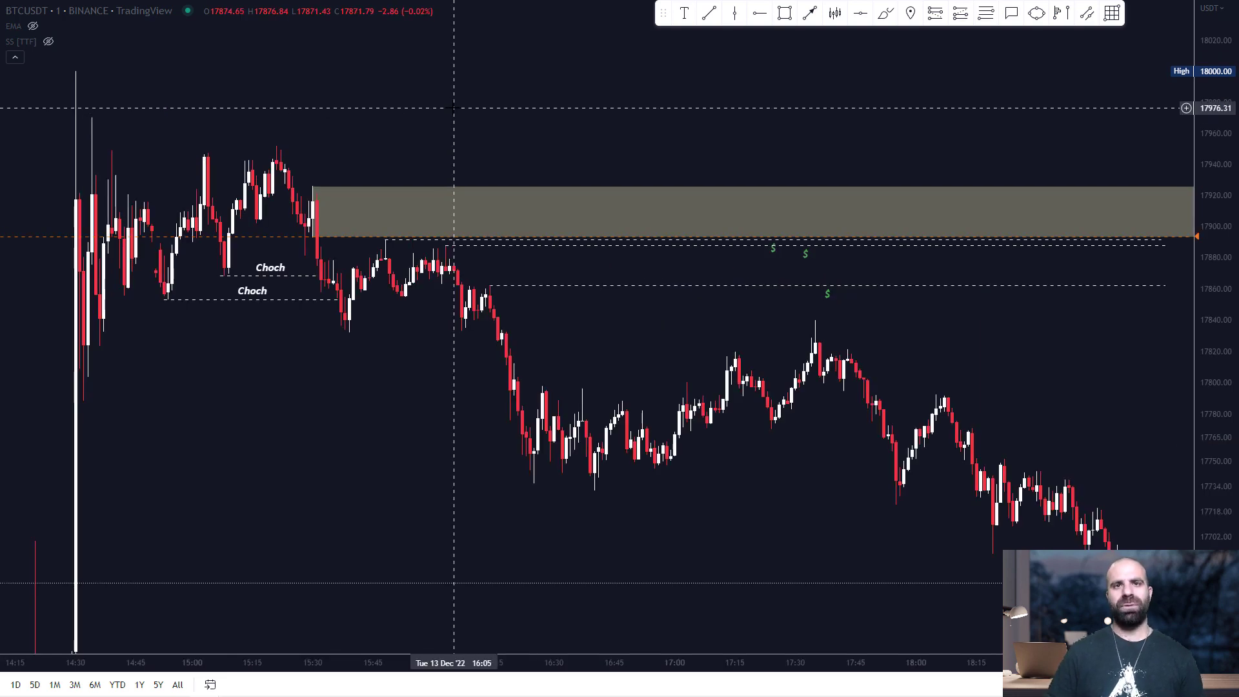
scroll(452, 167, "up", 3)
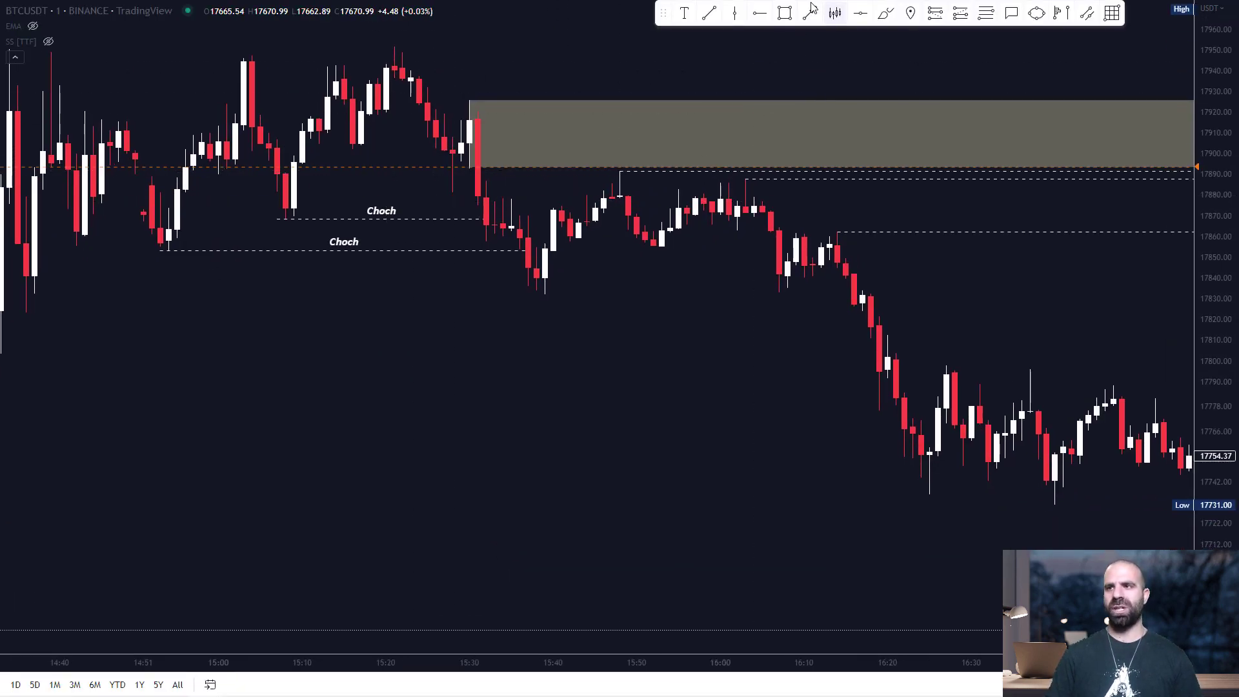
left_click(885, 13)
mouse_move(461, 192)
left_mouse_down()
mouse_move(545, 252)
mouse_move(547, 279)
mouse_move(693, 287)
mouse_move(503, 275)
left_mouse_up()
key("Delete")
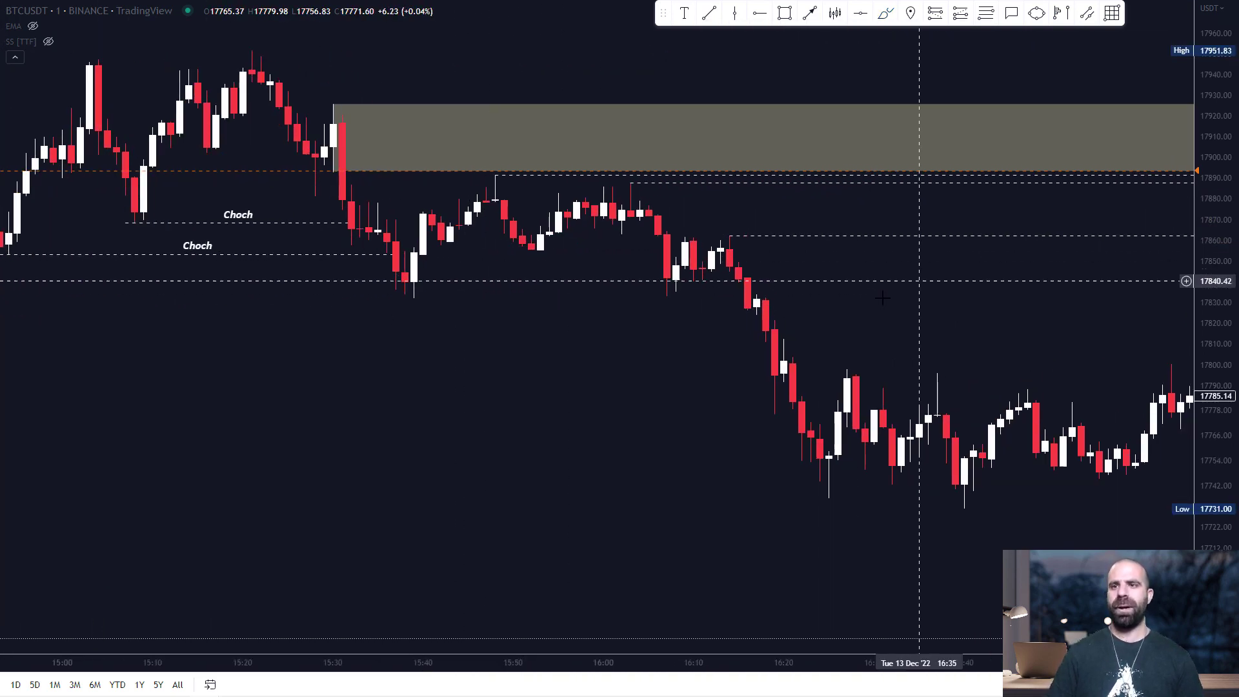
- Center the supply zone, dismiss its trade options, and erase a freehand trace of its lower edge
left_click_drag(855, 176, 728, 288)
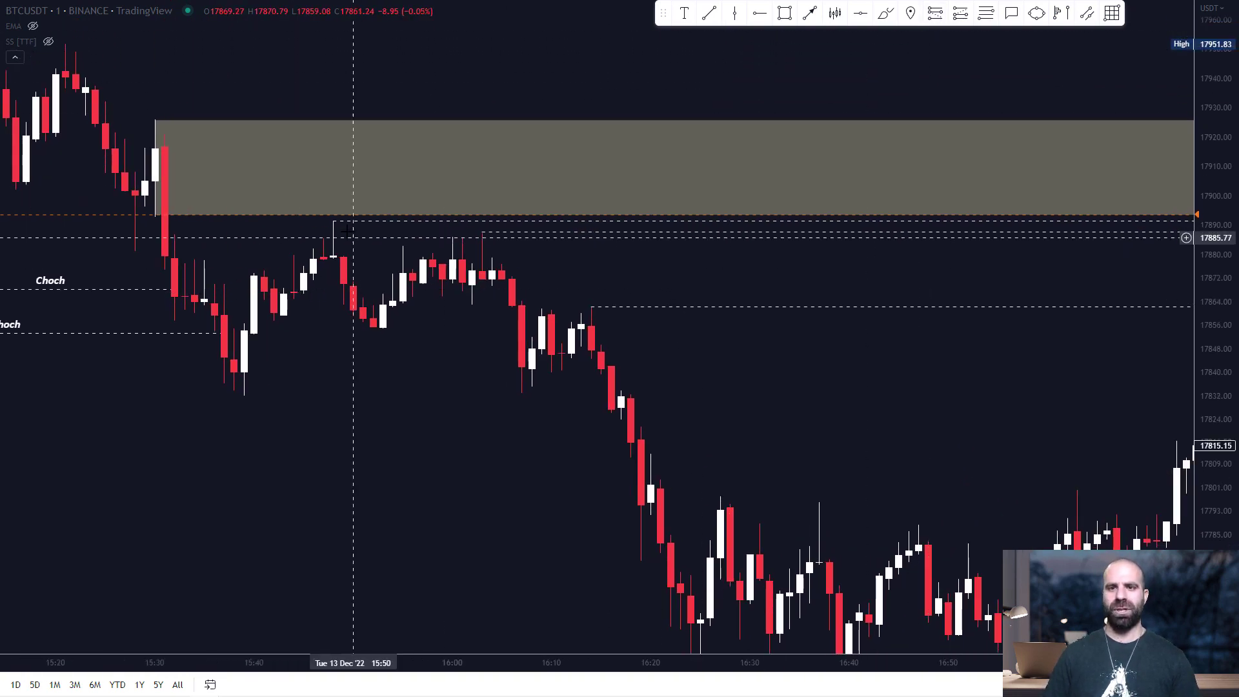
right_click(352, 203)
key("Escape")
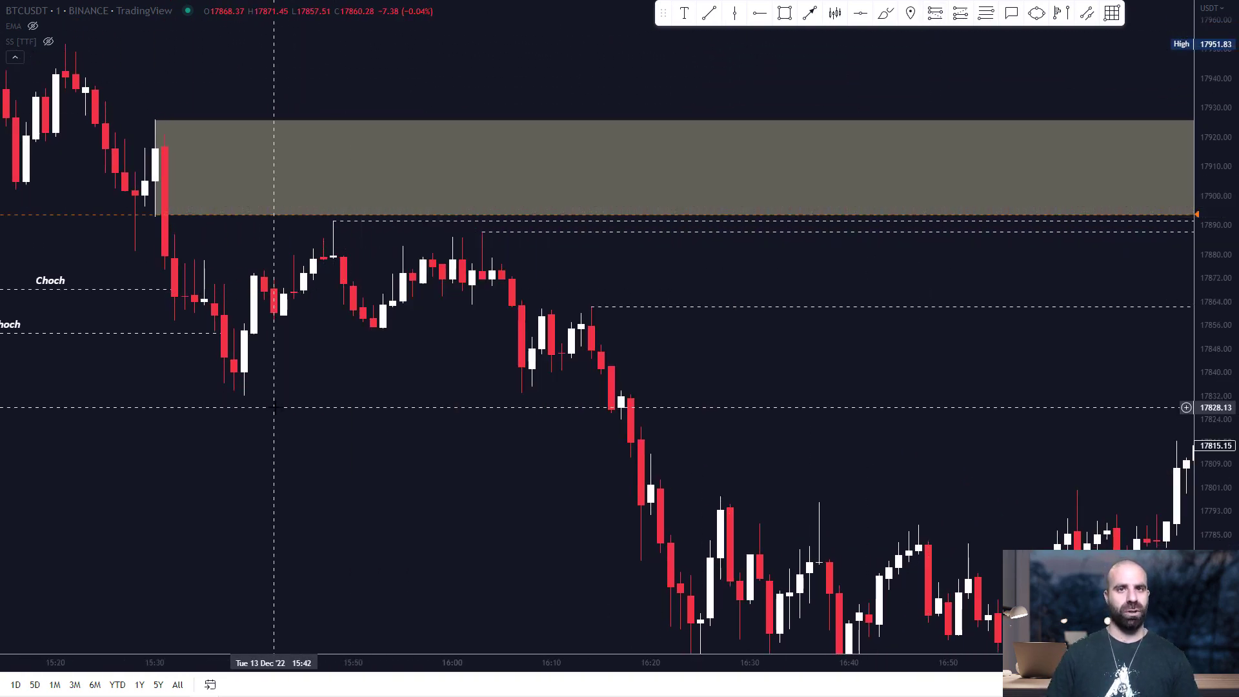
scroll(434, 333, "down", 1)
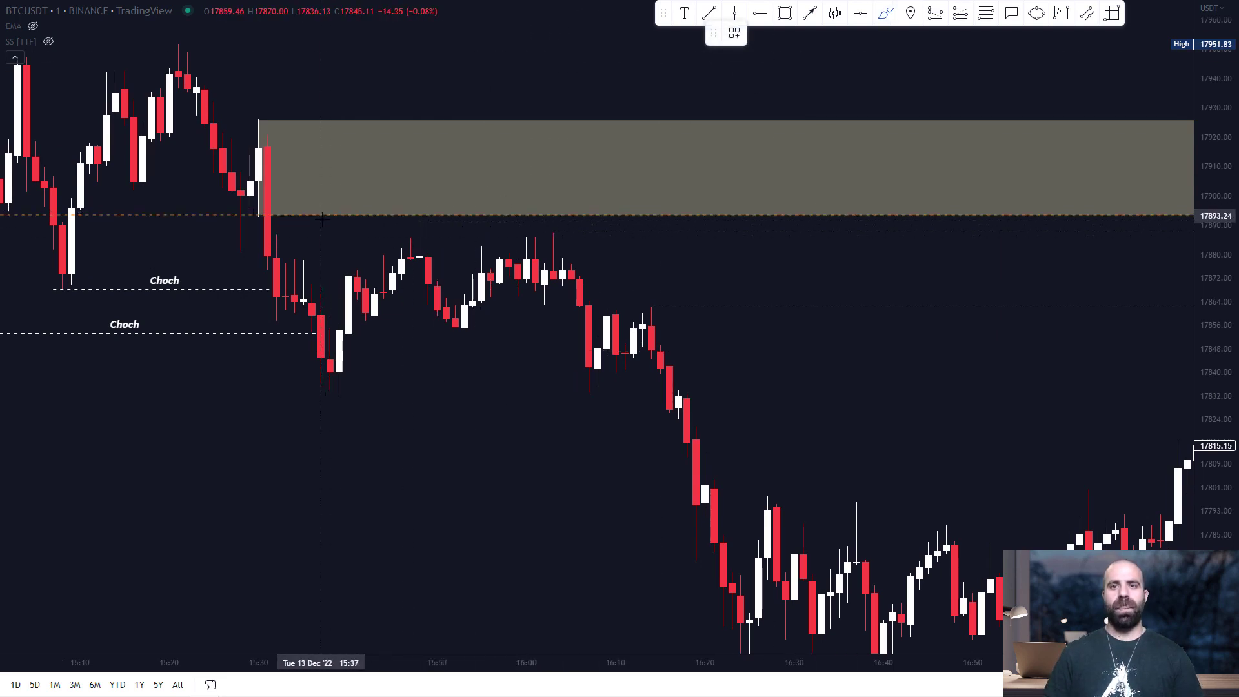
scroll(383, 200, "up", 3)
mouse_move(371, 203)
left_mouse_down()
mouse_move(272, 213)
mouse_move(416, 229)
left_mouse_up()
left_click_drag(532, 229, 532, 256)
key("Delete")
key("Delete")
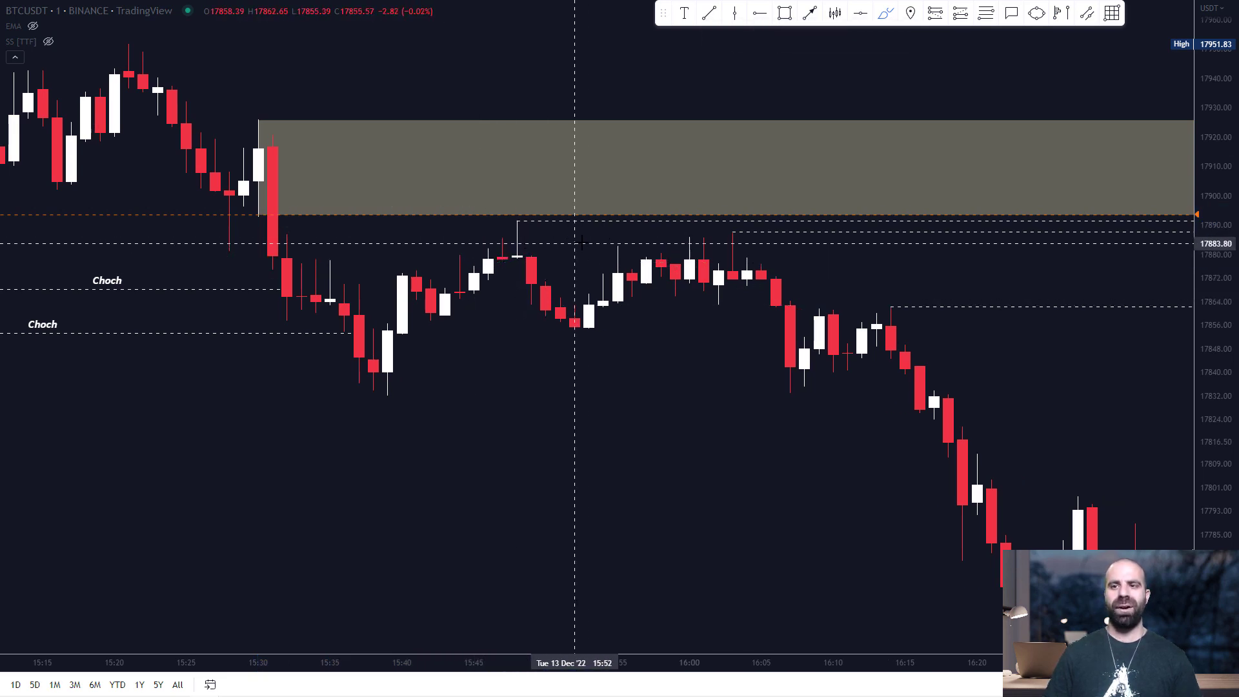
- Place a 4.01 R/R short position at the zone's lower edge, then return to 15-minute candles
left_click(935, 13)
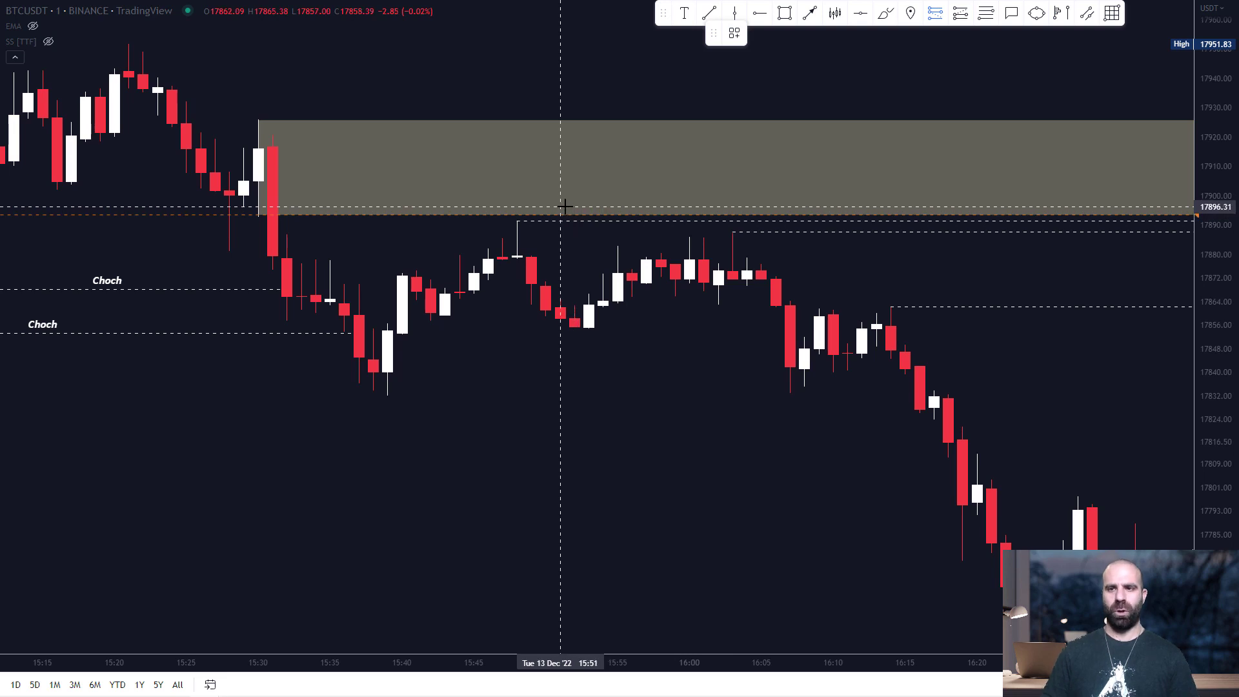
left_click(565, 207)
left_click_drag(561, 65, 571, 186)
scroll(903, 426, "down", 3)
left_click_drag(1186, 451, 1186, 323)
left_click_drag(549, 271, 738, 450)
left_click_drag(784, 130, 464, 360)
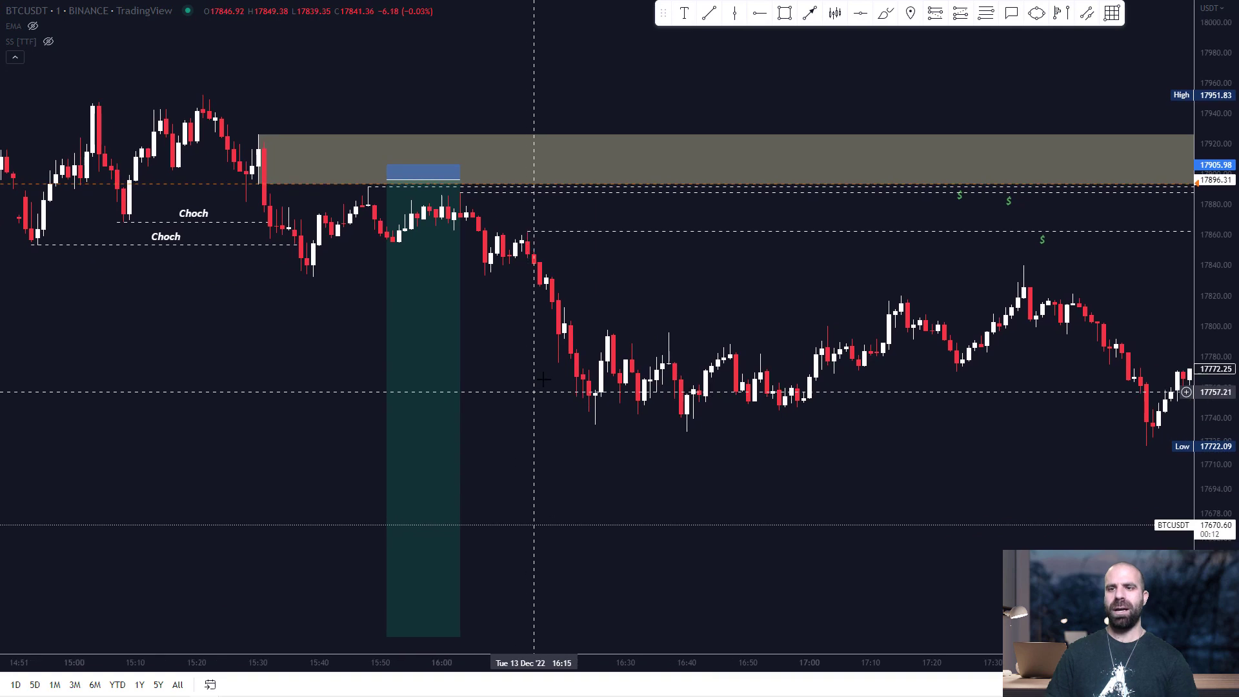
type("15")
key("Return")
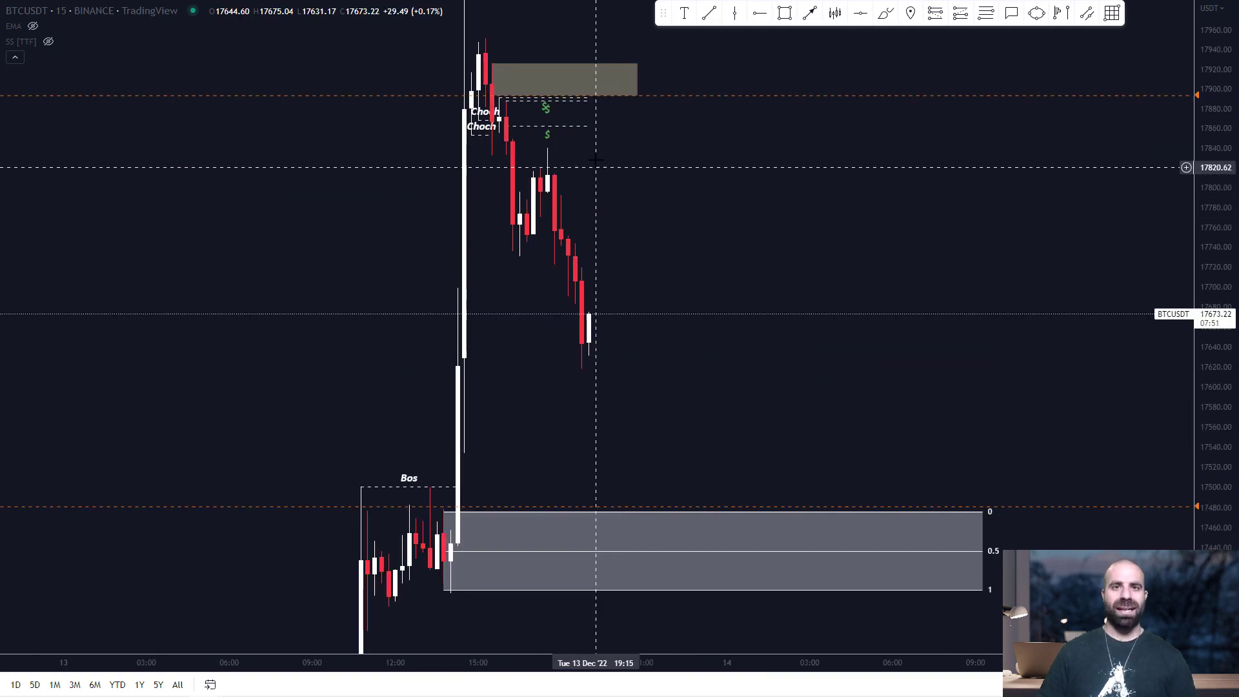
- Delete the small grey box near the Choch levels, erase a sketched path, and show the lower teal zone
left_click_drag(637, 80, 678, 84)
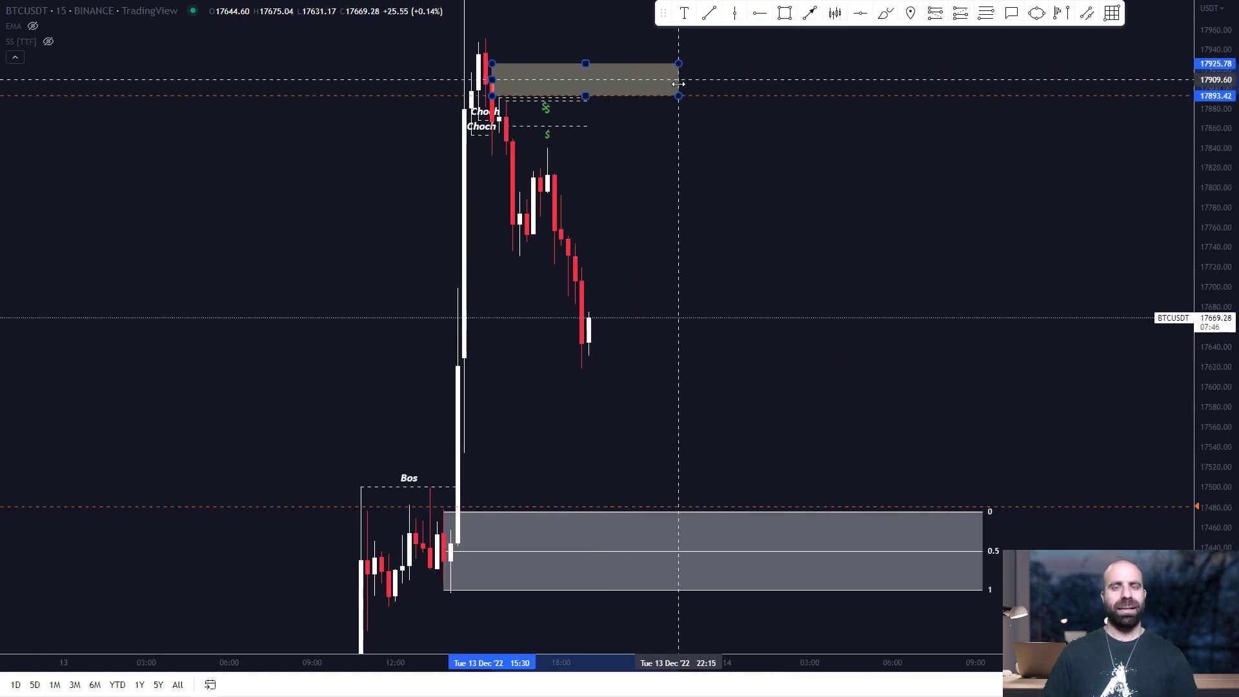
key("Delete")
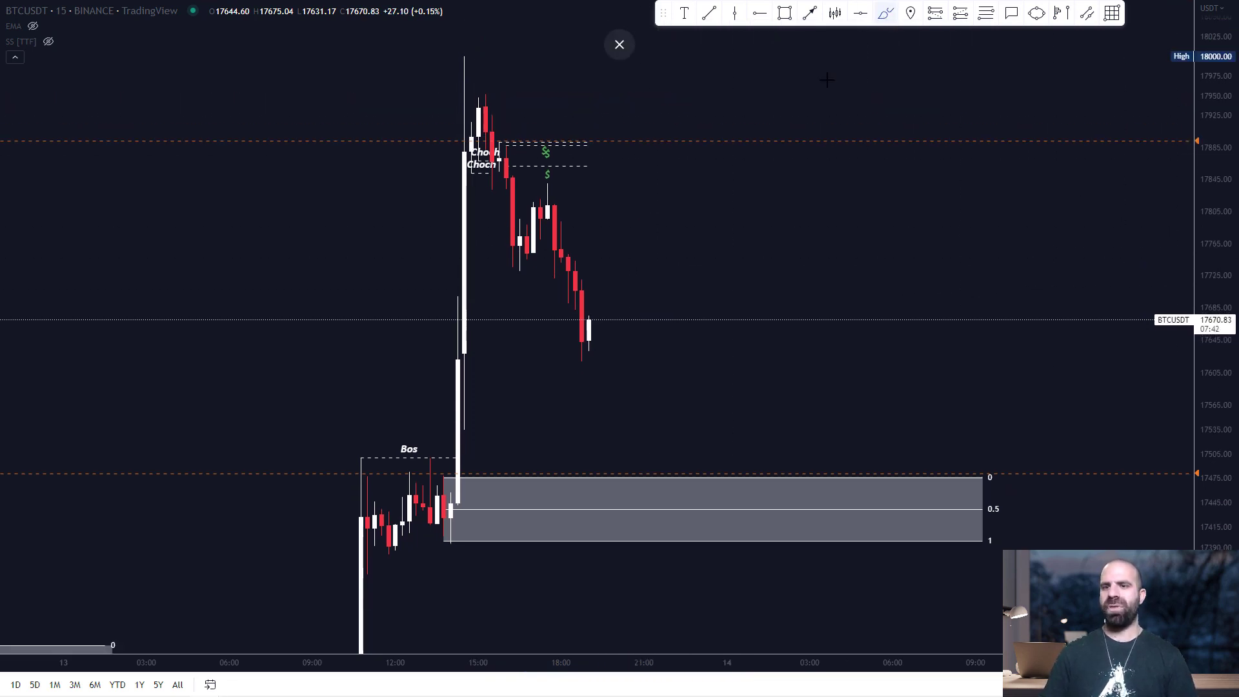
mouse_move(583, 341)
left_mouse_down()
mouse_move(610, 413)
mouse_move(674, 499)
mouse_move(889, 19)
left_mouse_up()
key("Delete")
scroll(665, 258, "up", 1)
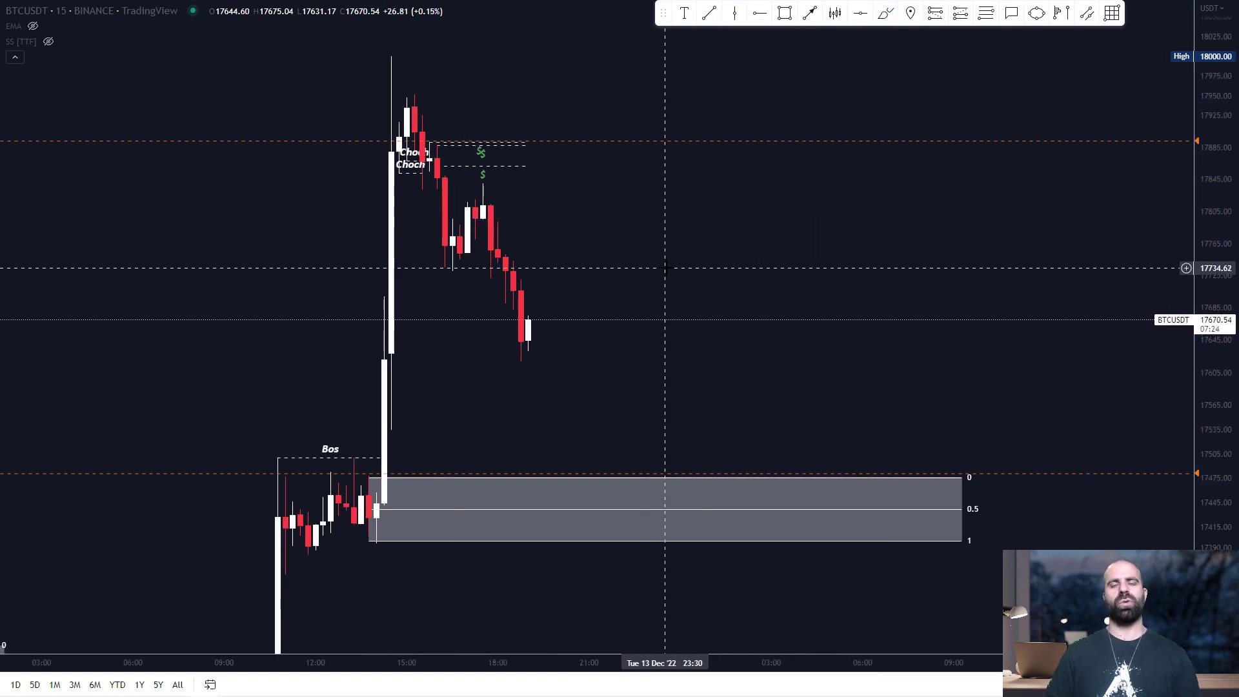
left_click_drag(593, 429, 578, 365)
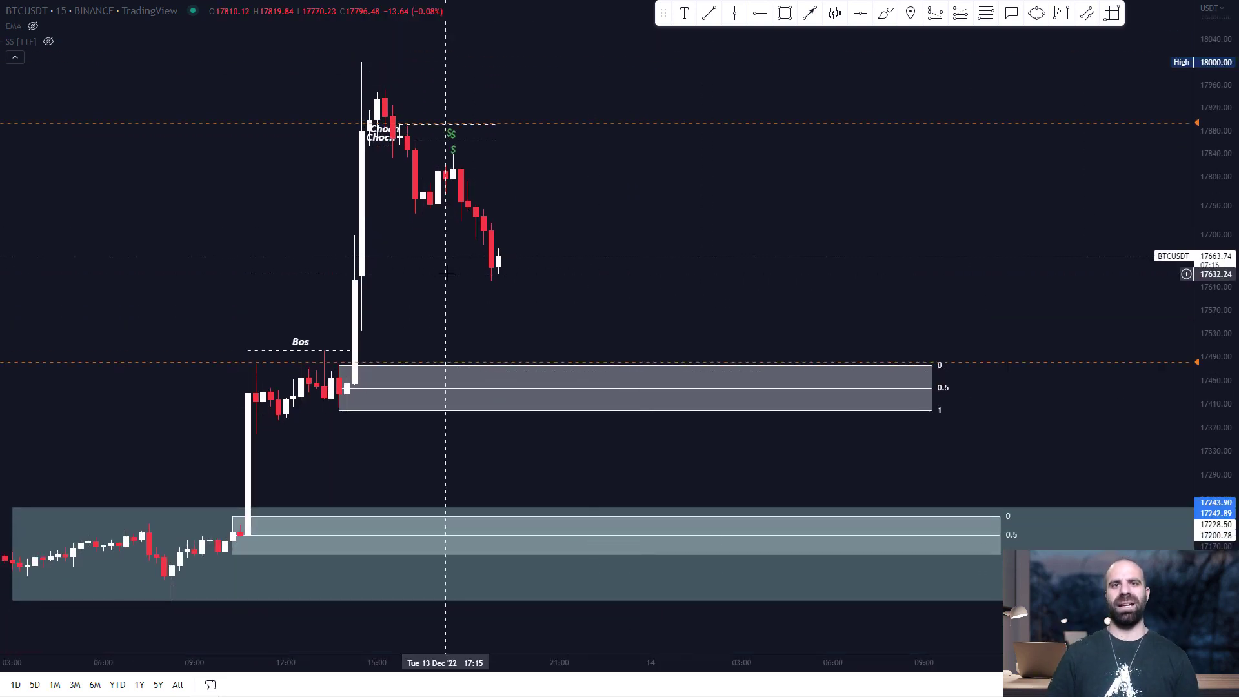
- Switch to 1-minute candles and draw the supply zone rectangle spanning about 17890–17925
type("1")
key("Return")
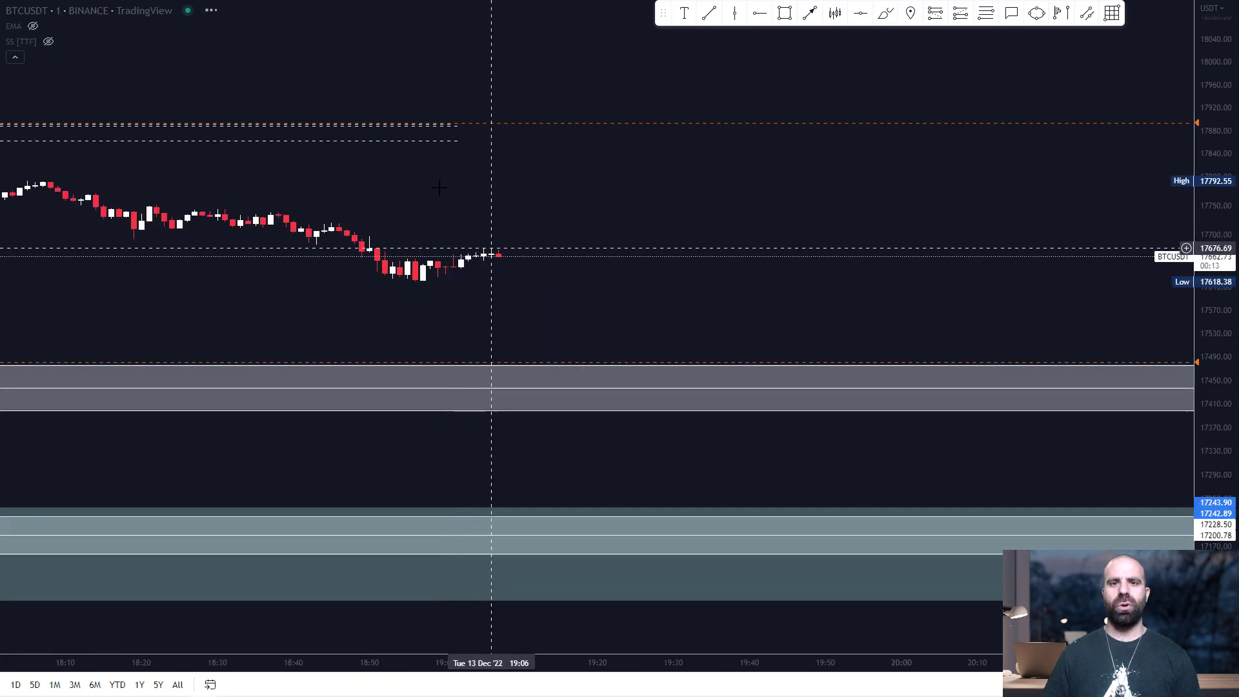
scroll(613, 180, "up", 10)
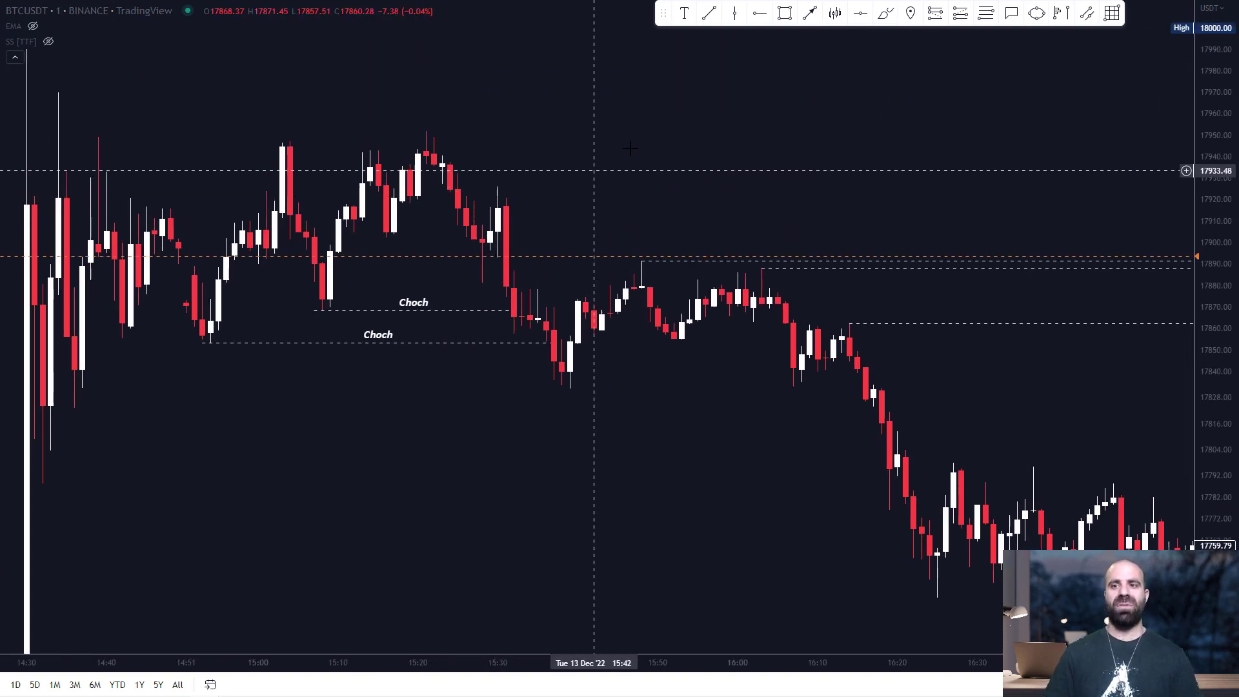
left_click(785, 13)
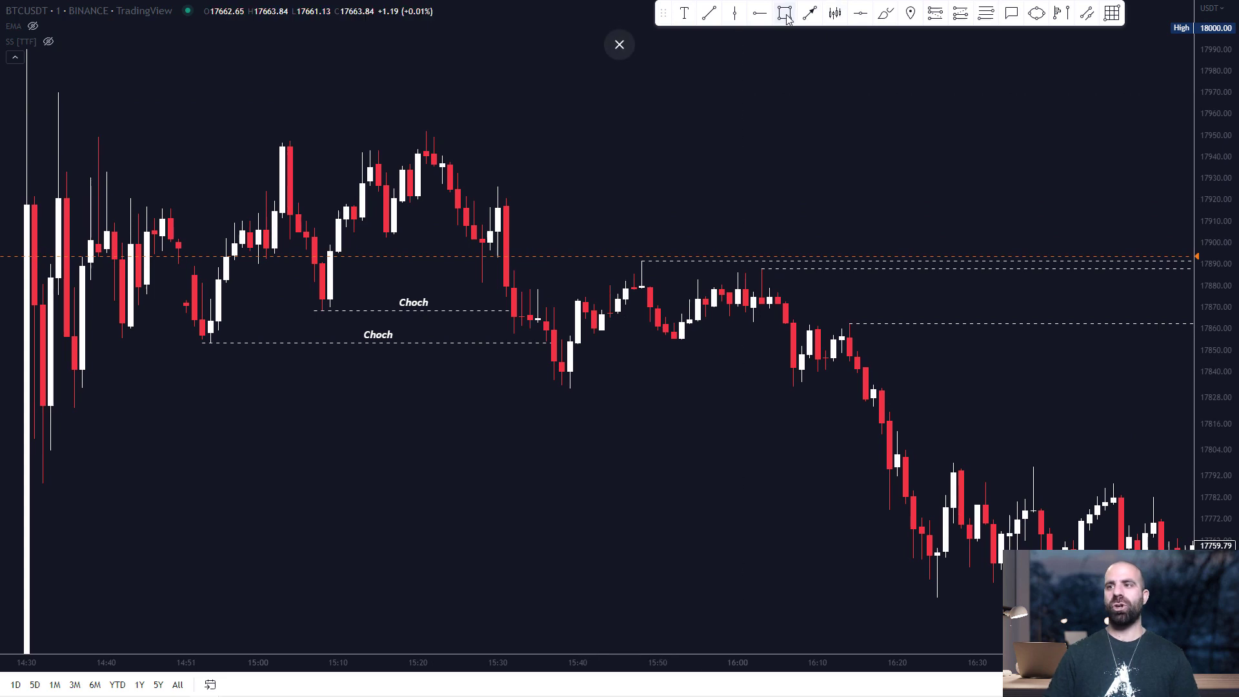
left_click(498, 187)
left_click(985, 260)
left_click(685, 165)
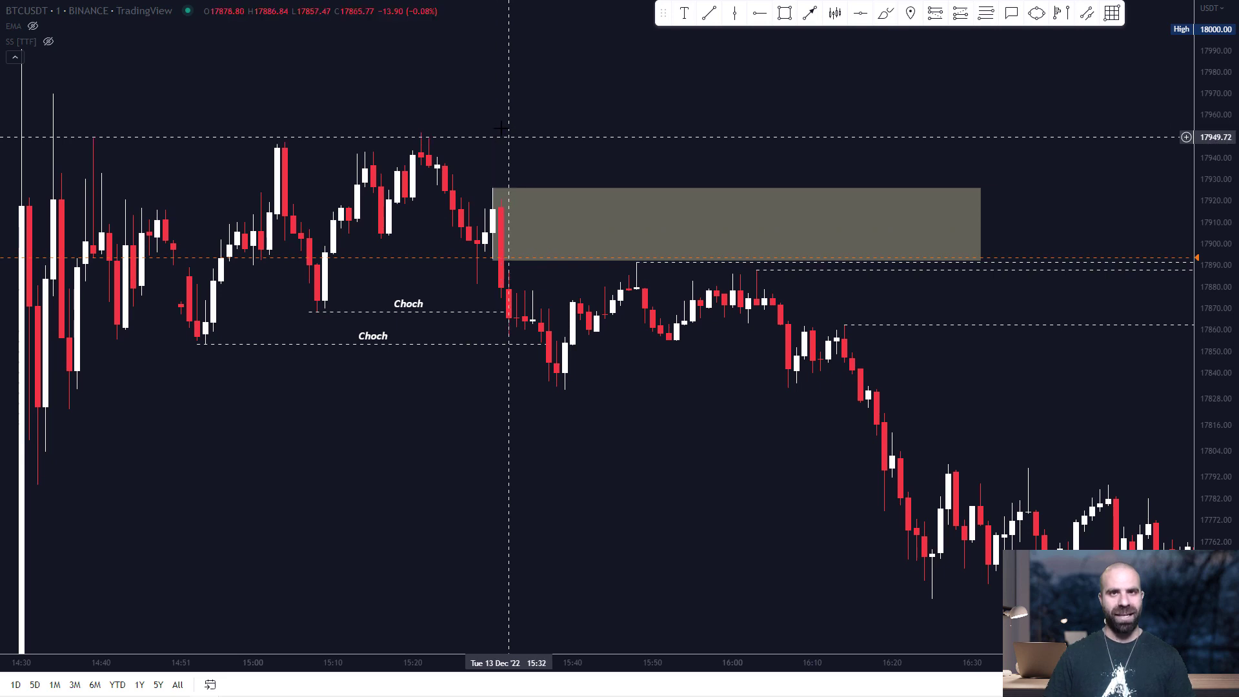
- Undo the stray freehand marks around the supply zone and bring later candles into view
mouse_move(684, 176)
left_mouse_down()
mouse_move(727, 195)
mouse_move(716, 161)
mouse_move(748, 178)
left_mouse_up()
key("ctrl+z")
key("ctrl+z")
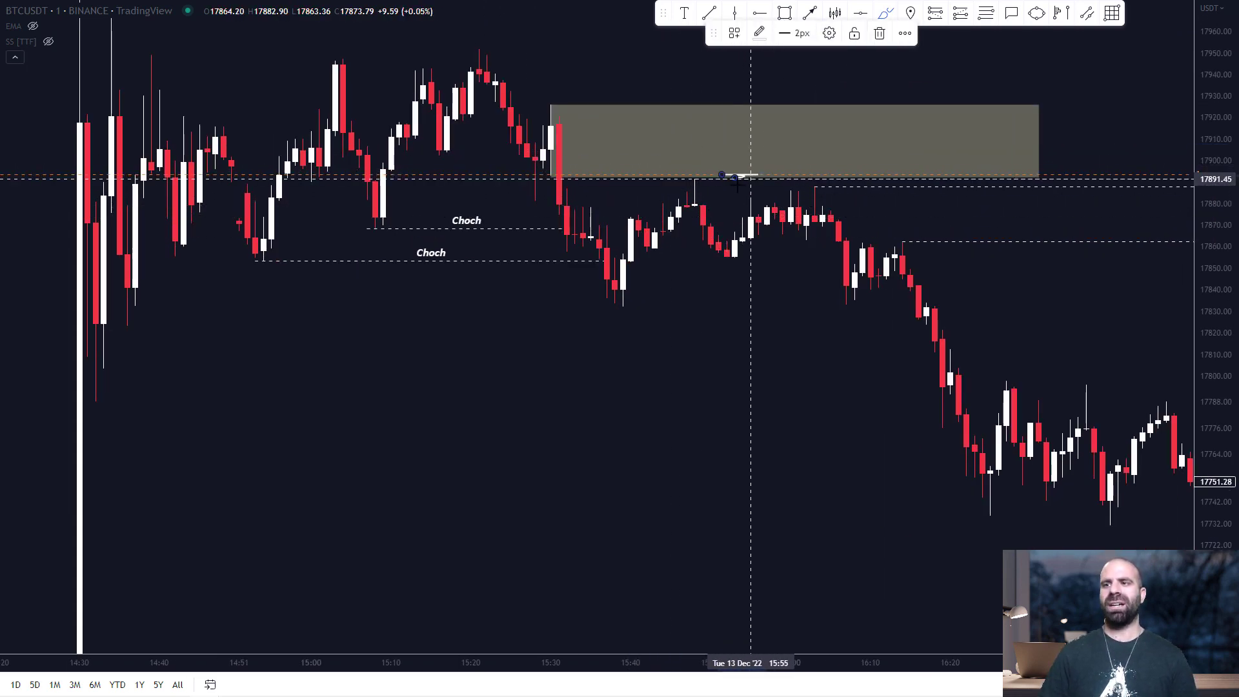
key("ctrl+z")
left_click(695, 202)
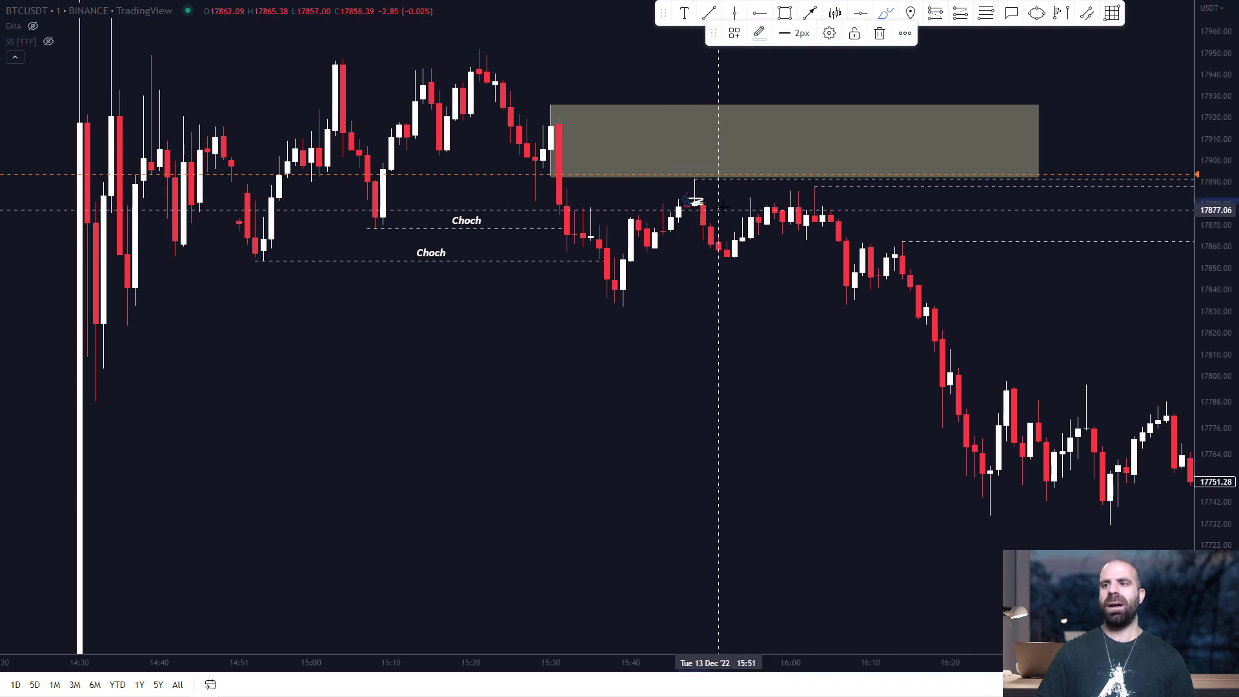
key("ctrl+z")
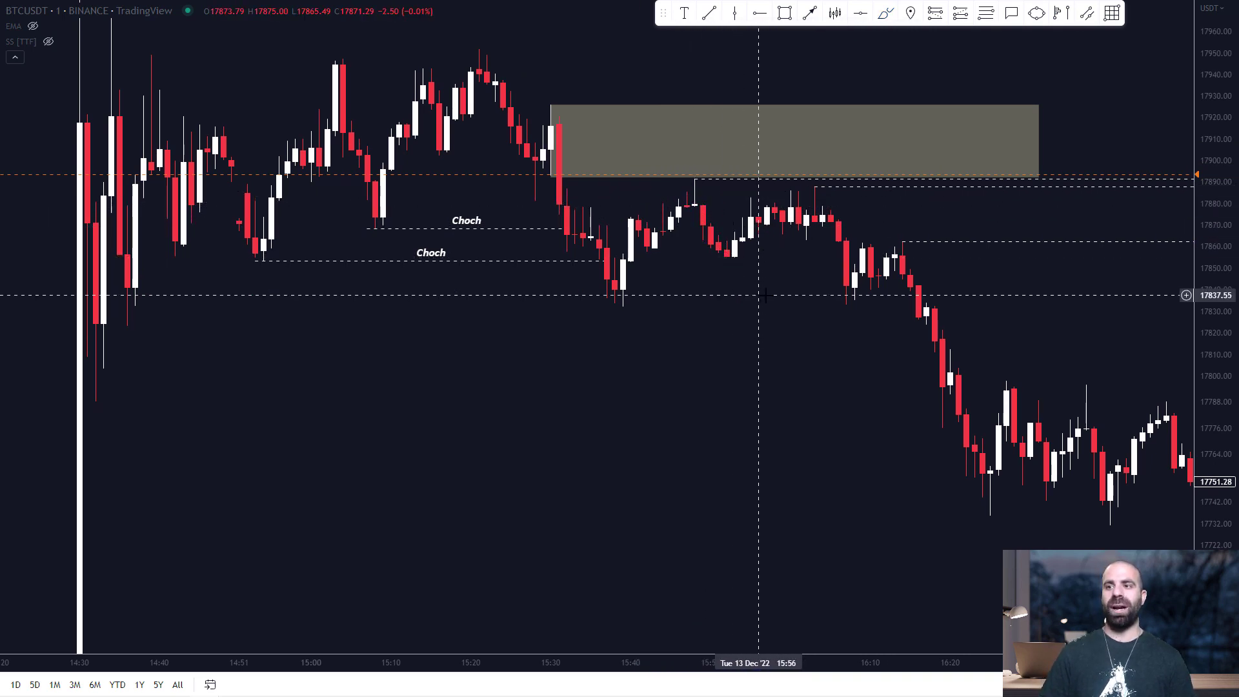
left_click_drag(759, 294, 520, 271)
scroll(583, 206, "down", 2)
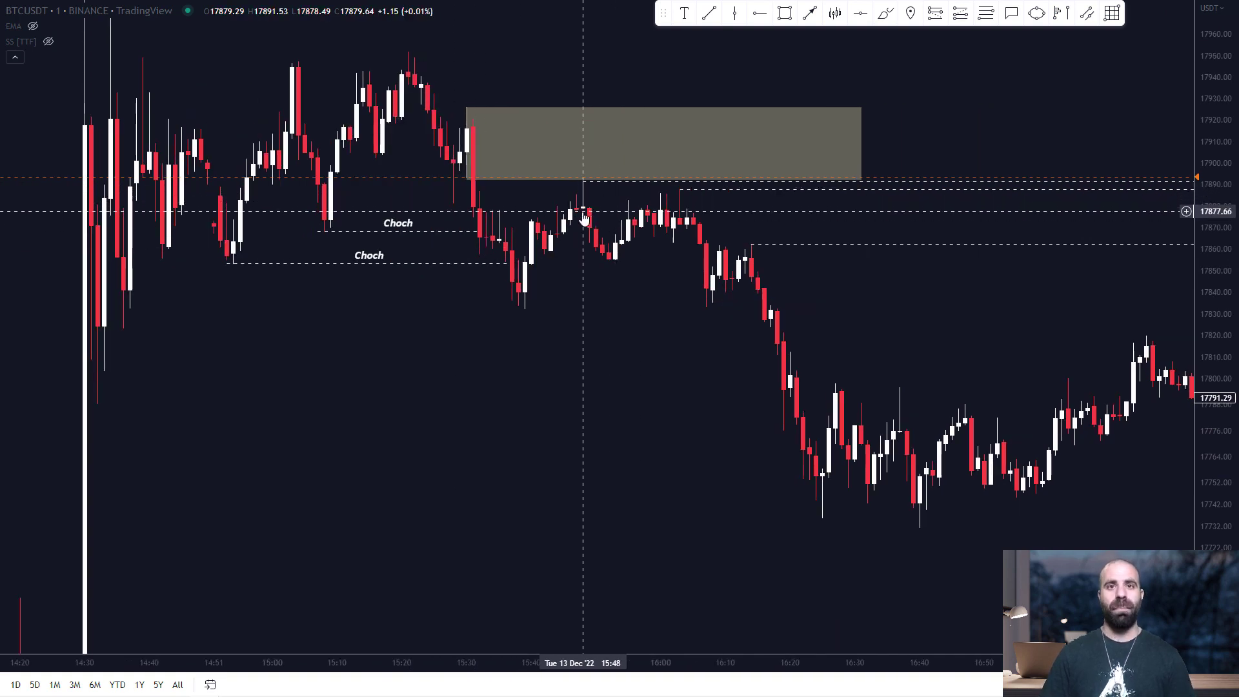
left_click(936, 15)
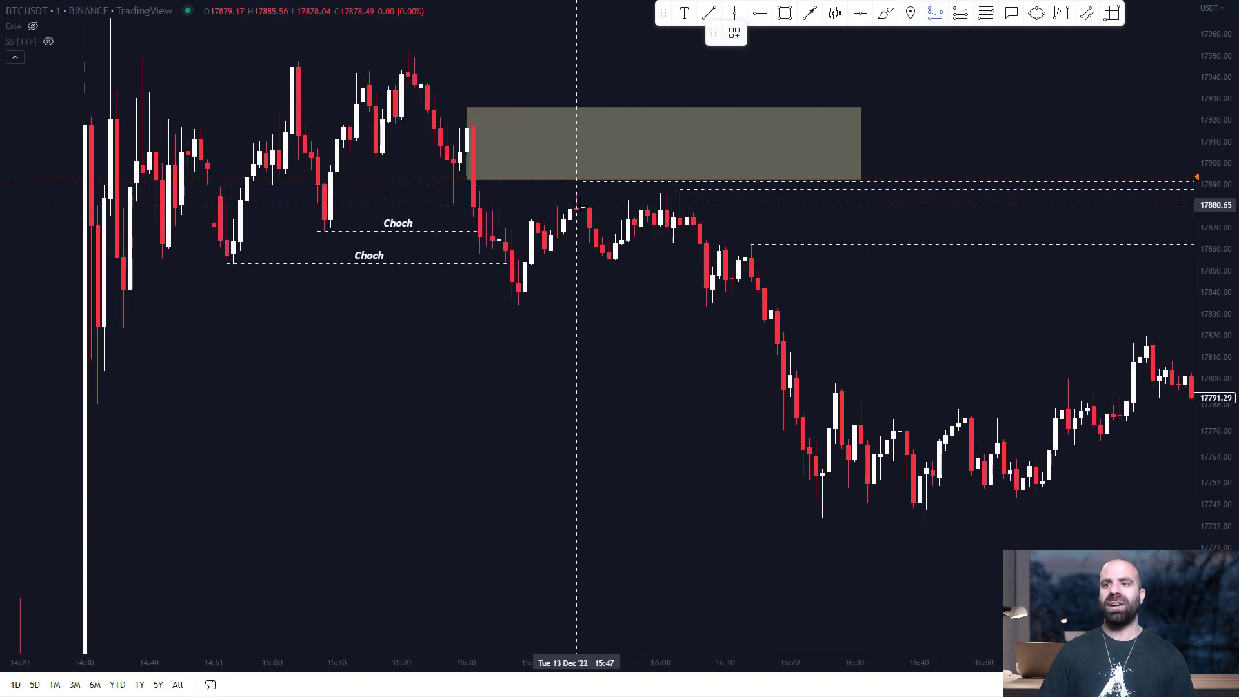
- Place a short position at the supply zone's lower edge and pull its target far lower
left_click(583, 206)
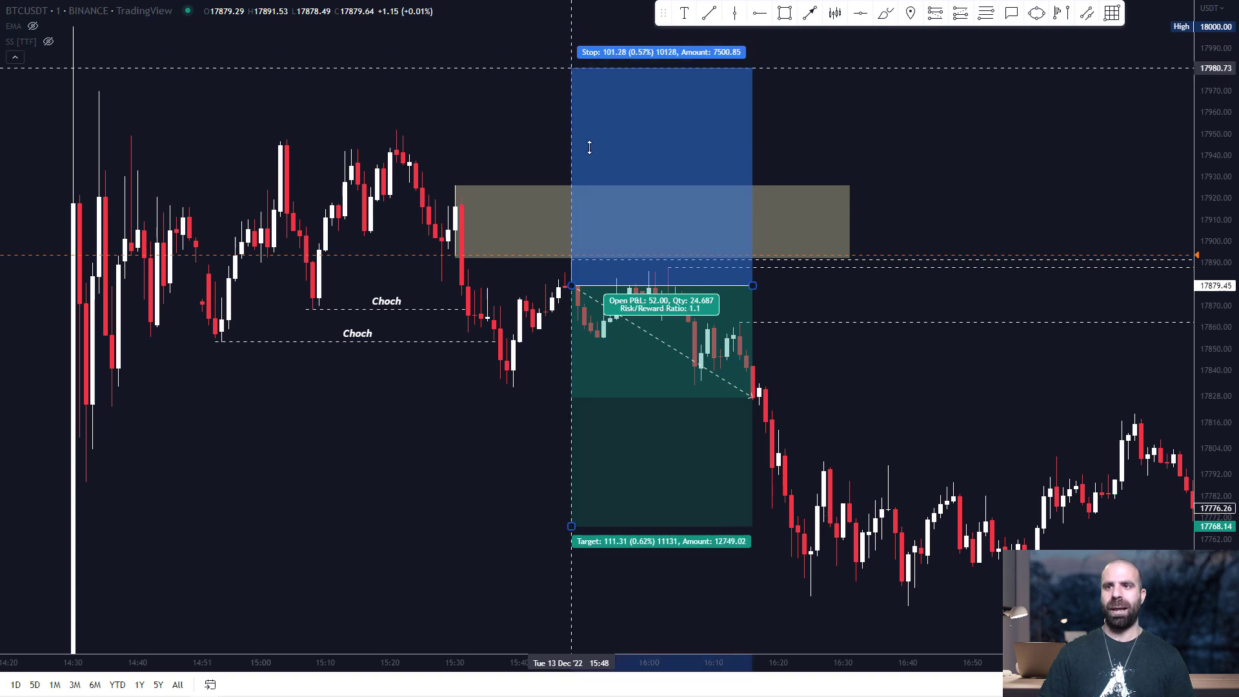
scroll(794, 387, "down", 3)
left_click_drag(795, 387, 501, 324)
scroll(501, 324, "down", 2)
left_click_drag(515, 213, 512, 371)
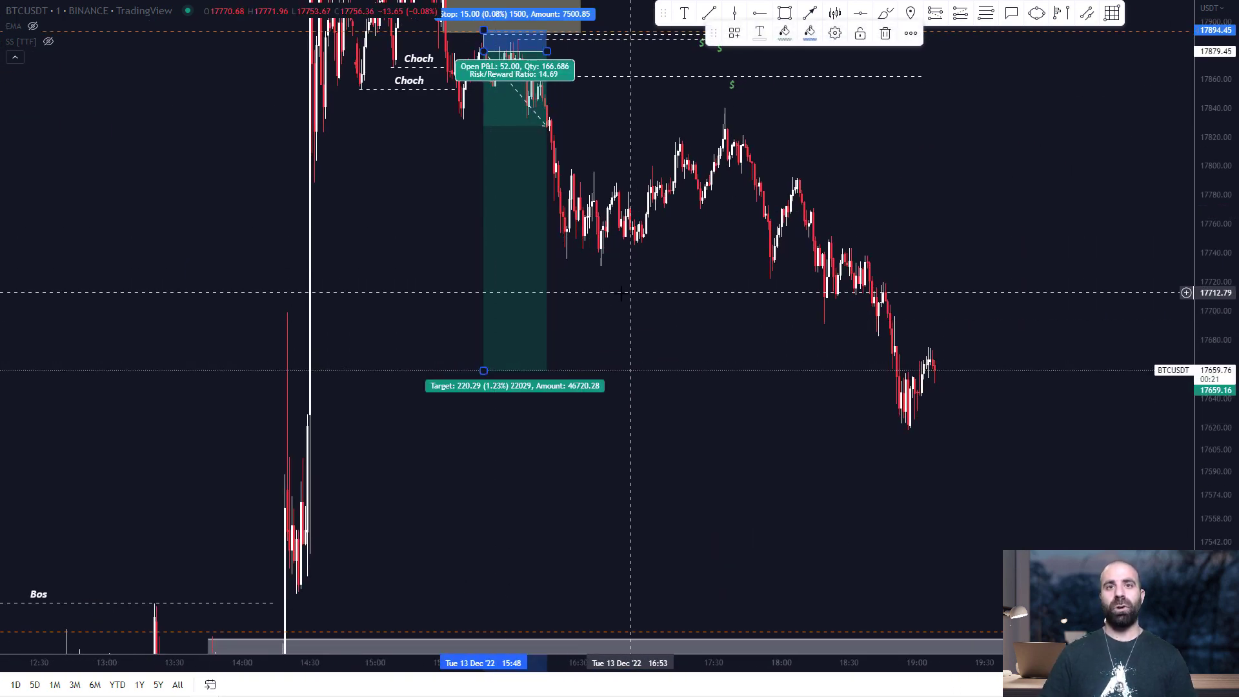
- Return the chart to 15-minute candles and bring earlier history into view
scroll(607, 305, "up", 2)
left_click_drag(335, 277, 542, 269)
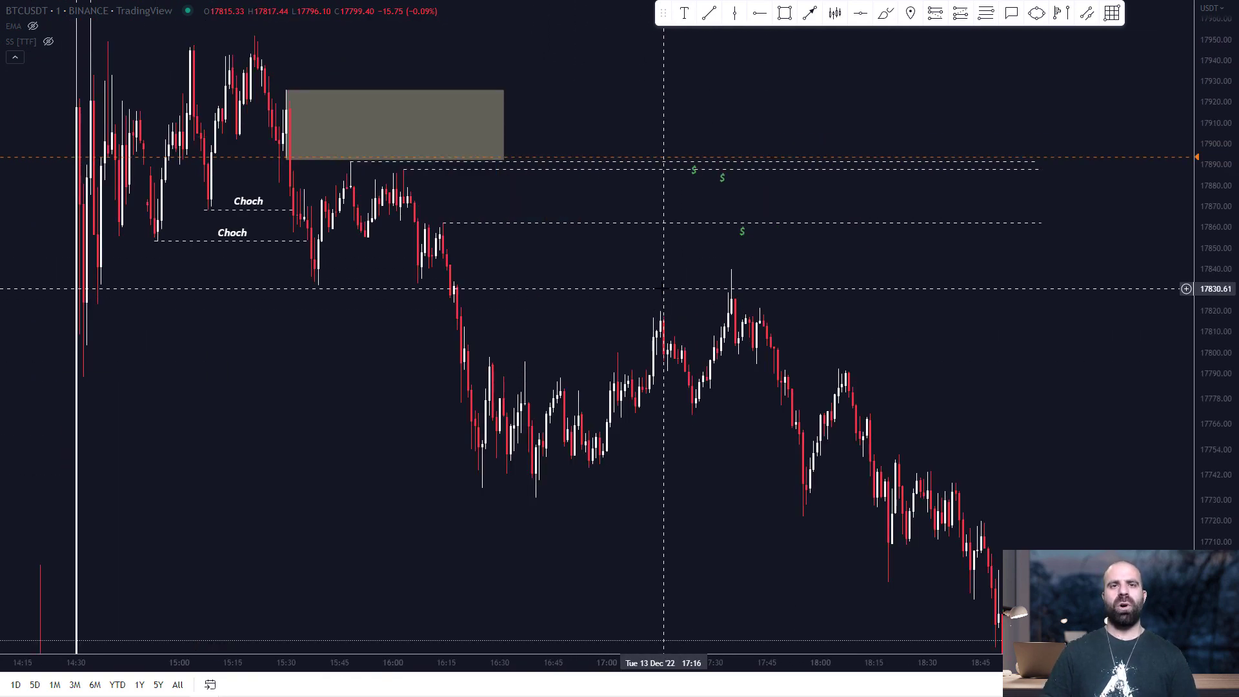
scroll(664, 289, "down", 3)
type("15")
key("Return")
left_click_drag(873, 415, 573, 416)
- Zoom the 15-minute chart in on the Dec 13 spike near the 18000 high
scroll(573, 416, "up", 4)
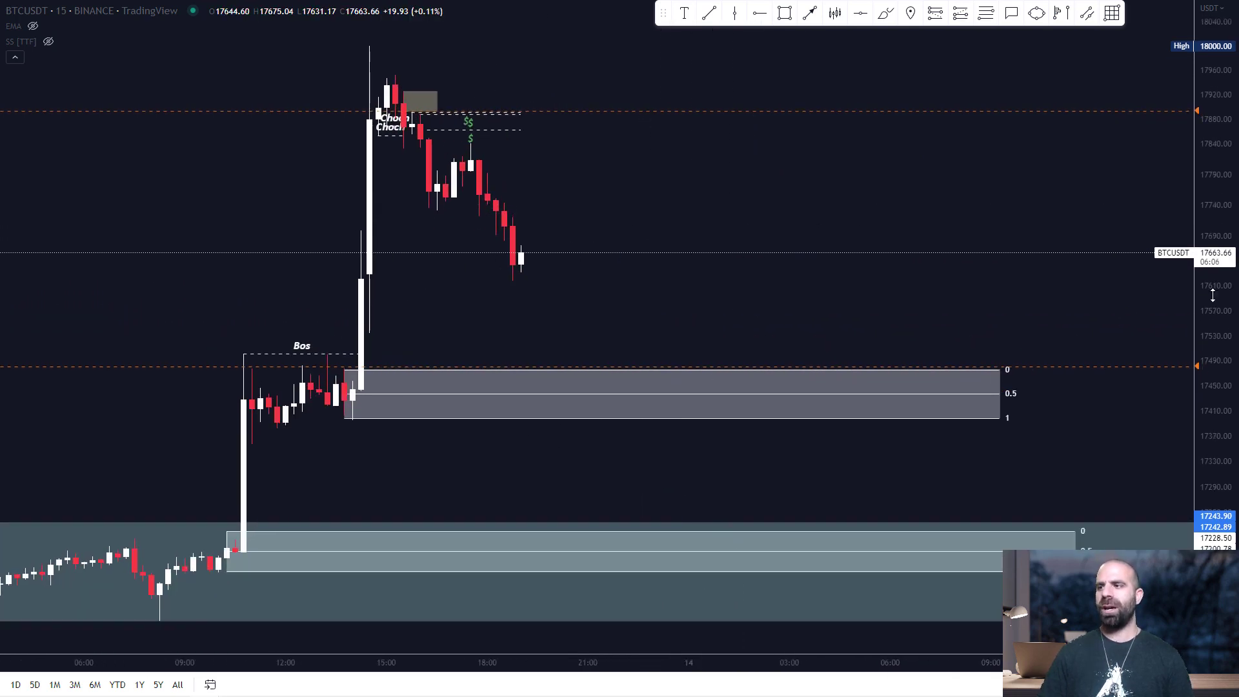